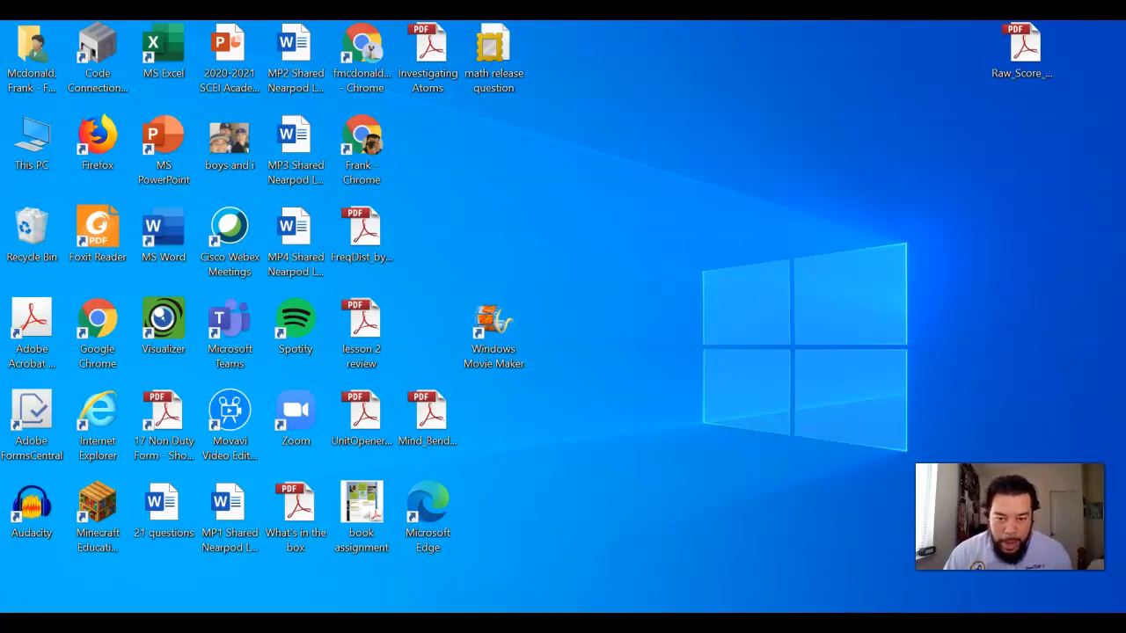
Step: Switch to Aware in Chrome, open the Student Learning Standard Breakdown for editing, and remove Ethnicity from its summarized fields
left_click(729, 581)
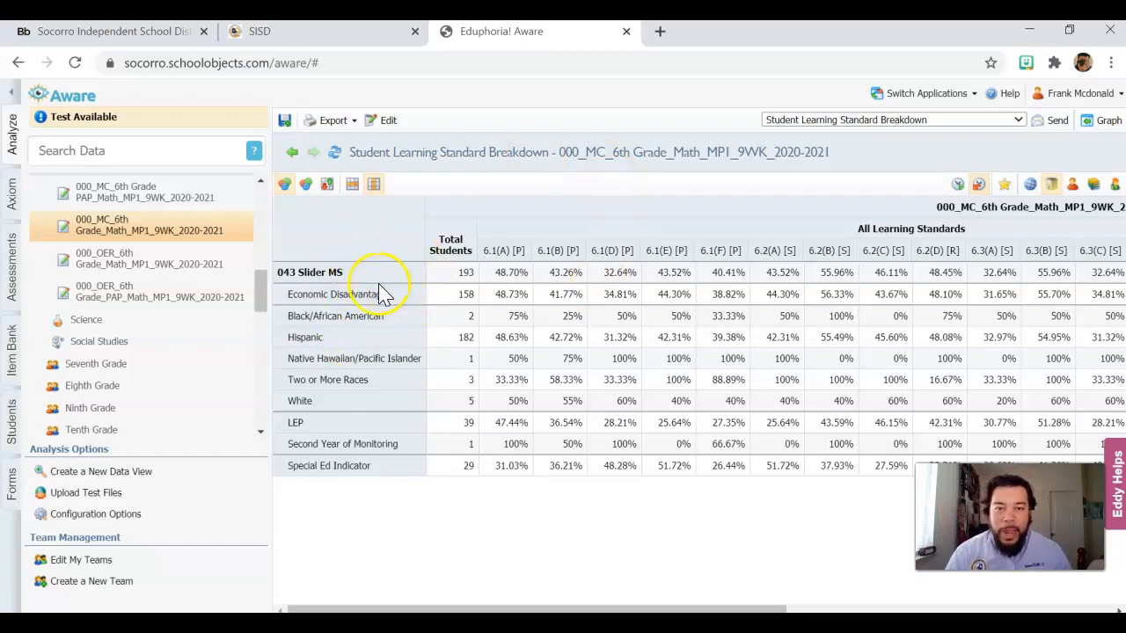
left_click(386, 128)
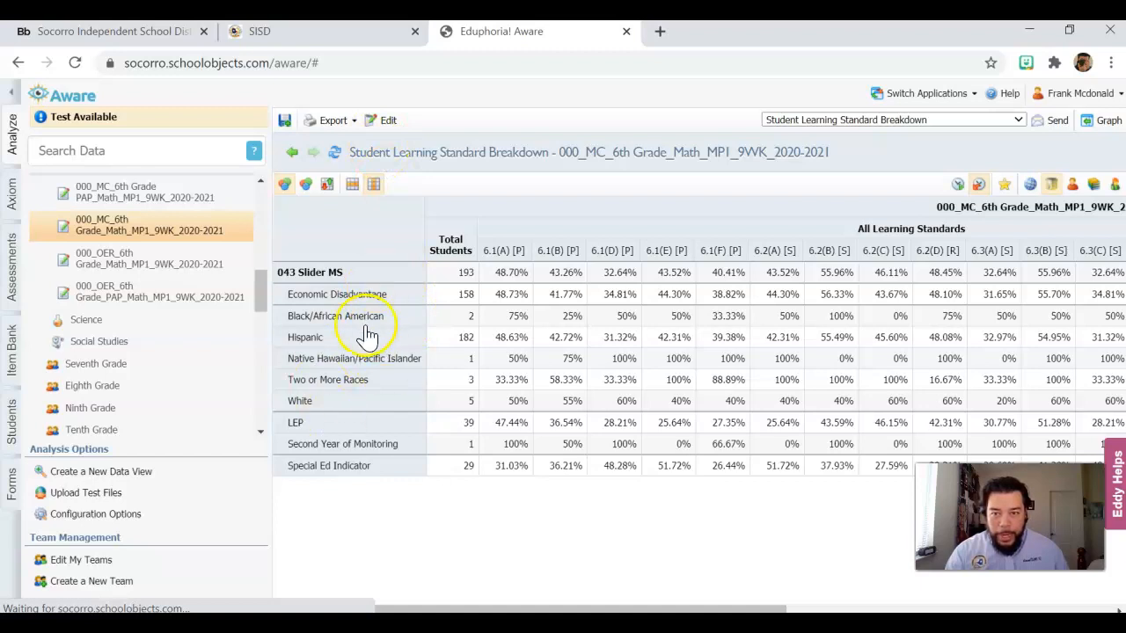
left_click(363, 429)
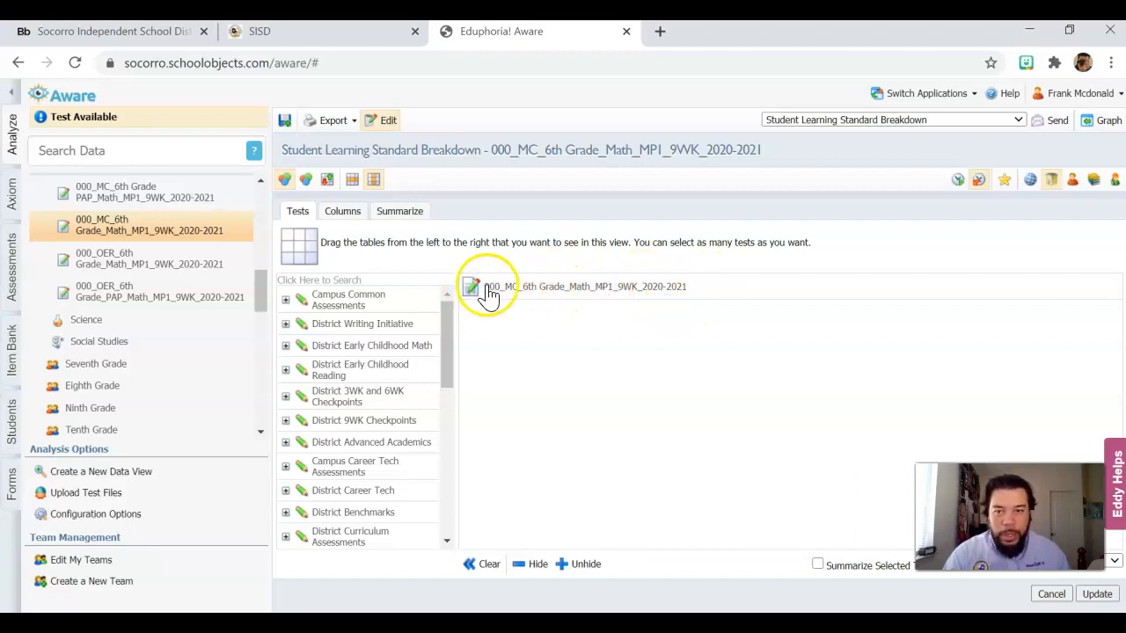
left_click(349, 216)
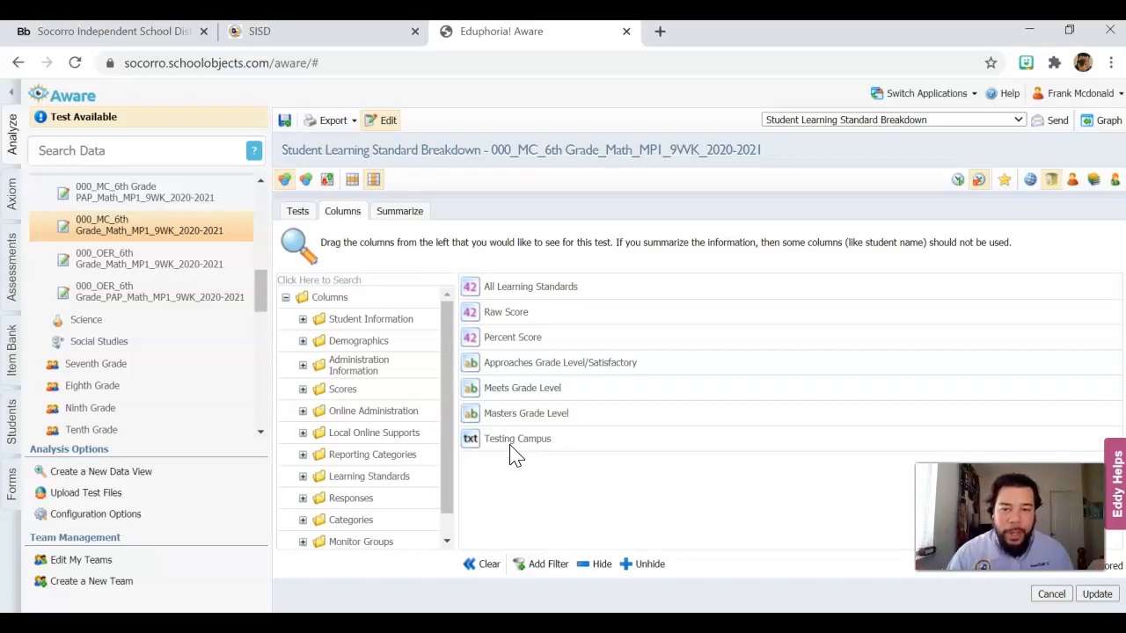
left_click(405, 213)
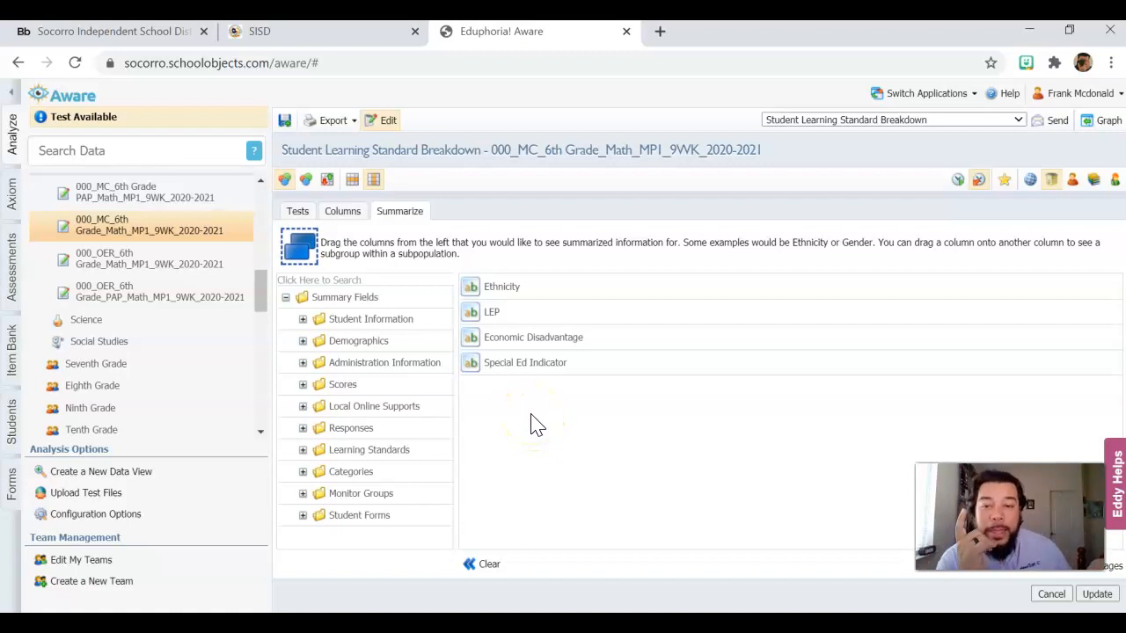
left_click(497, 293)
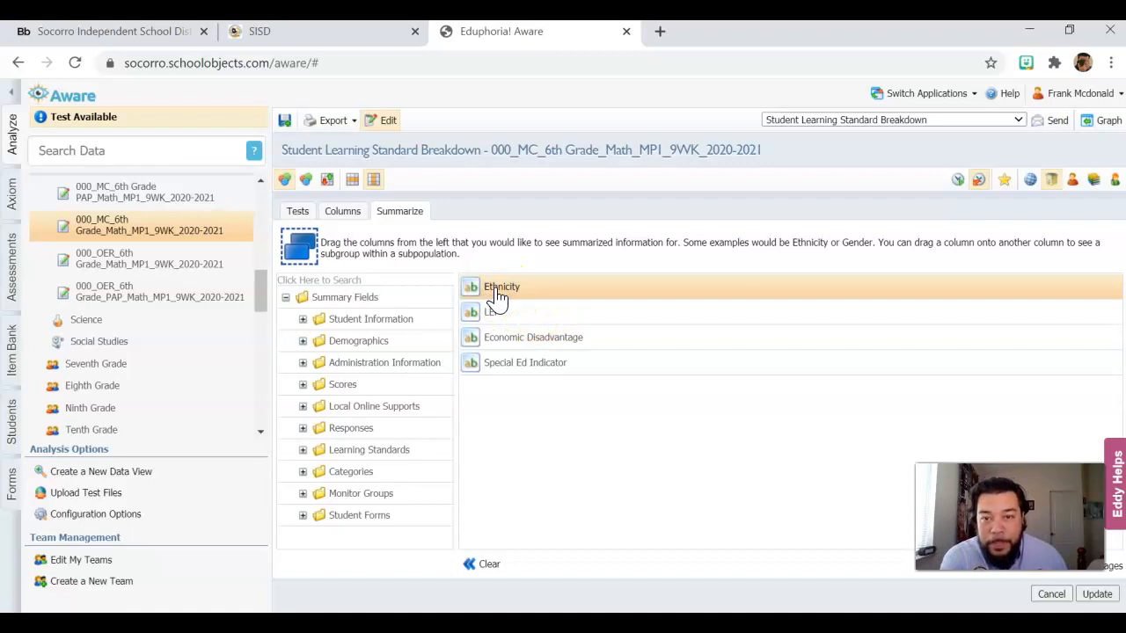
left_click_drag(497, 297, 296, 351)
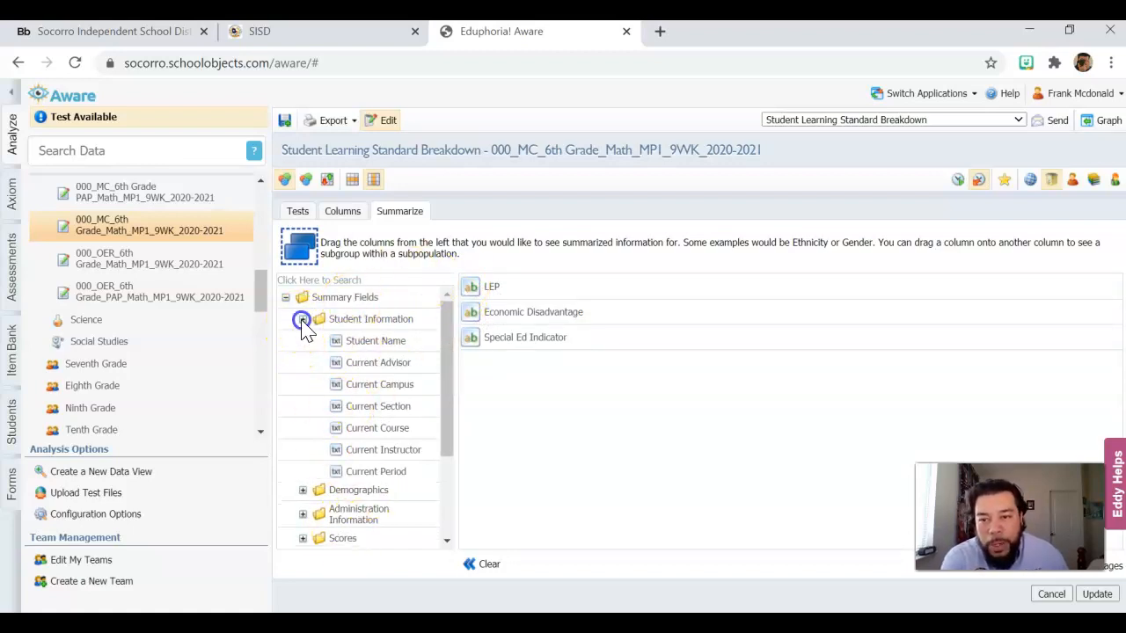
Step: Look through the available summary fields under Student Information and Demographics
left_click(303, 320)
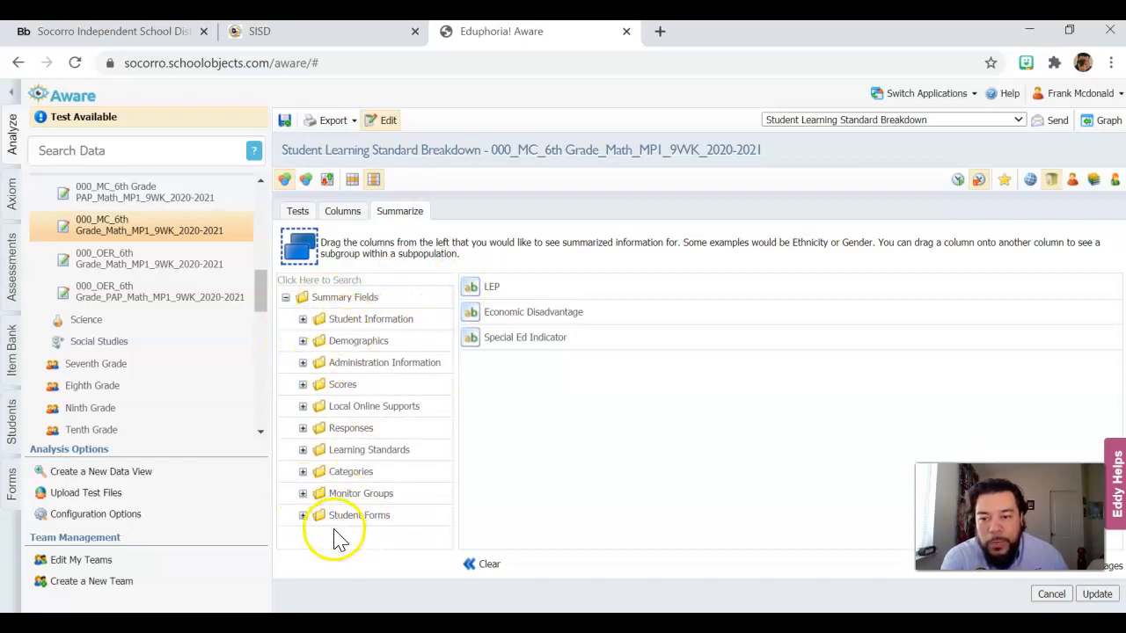
left_click(303, 341)
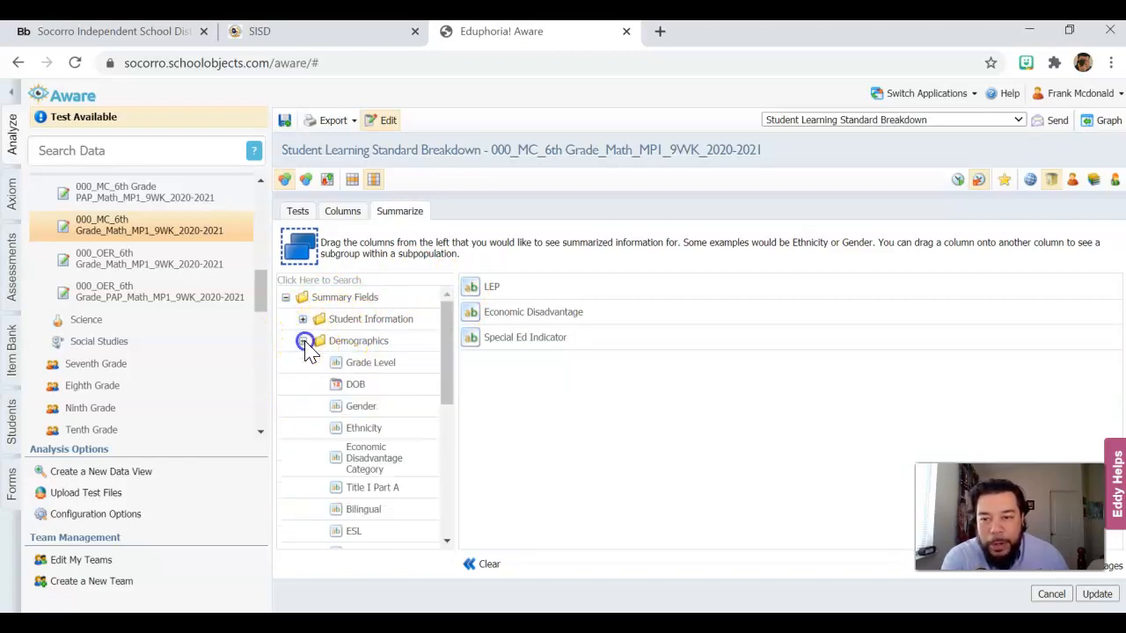
scroll(356, 440, "down", 5)
scroll(362, 483, "up", 6)
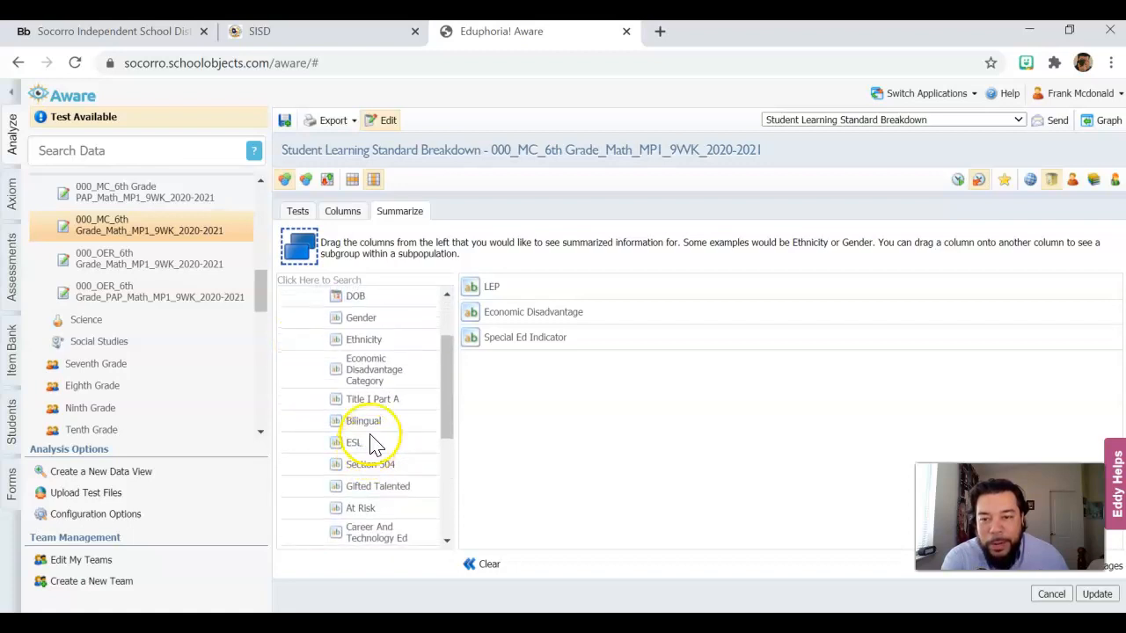
scroll(365, 440, "down", 6)
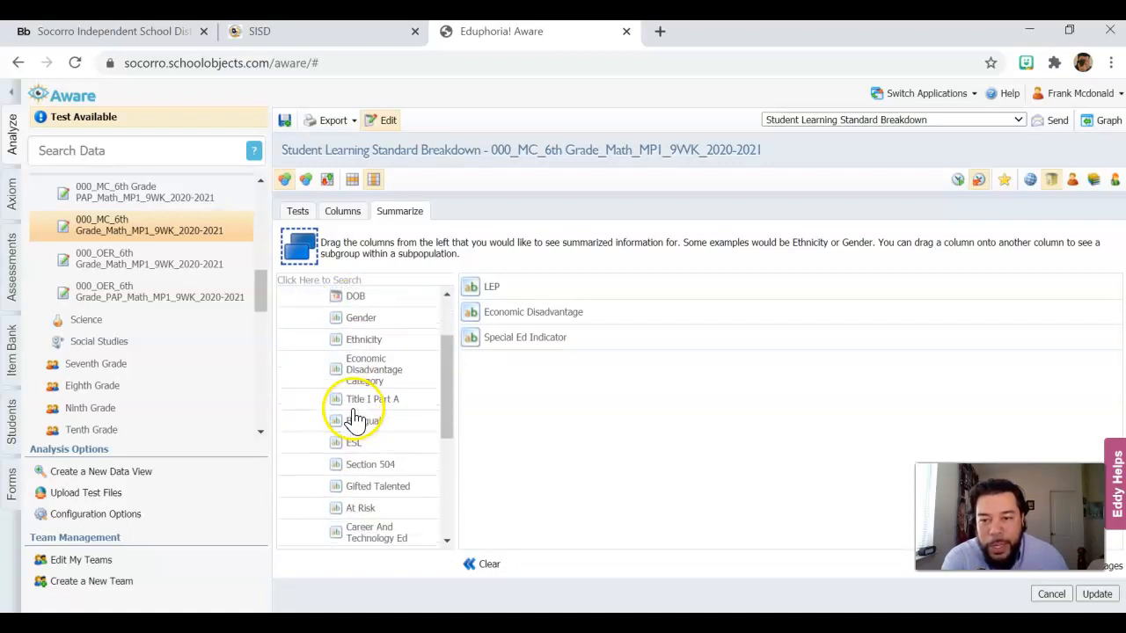
scroll(364, 390, "up", 4)
scroll(364, 378, "up", 3)
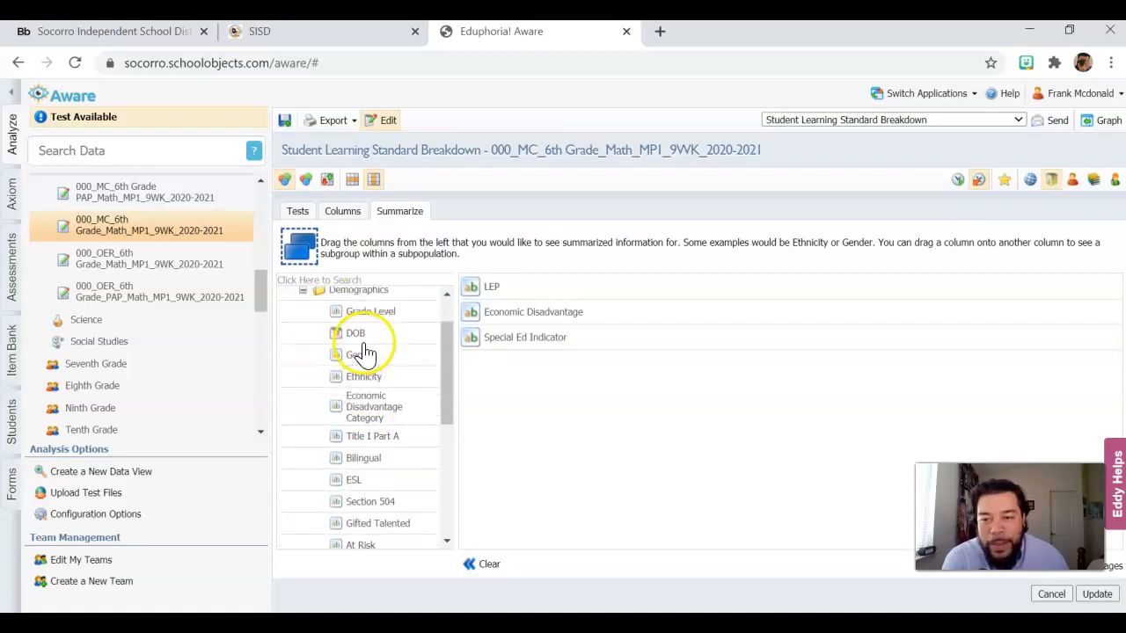
left_click(303, 341)
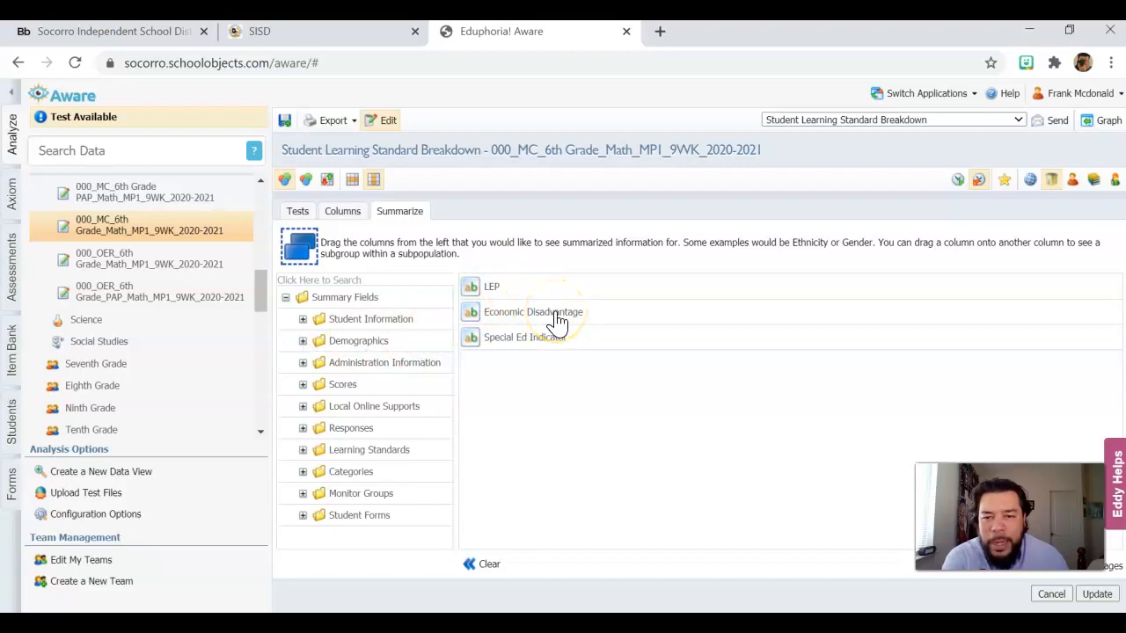
Step: Remove Economic Disadvantage from the summarized fields and update the data view
left_click_drag(557, 318, 376, 343)
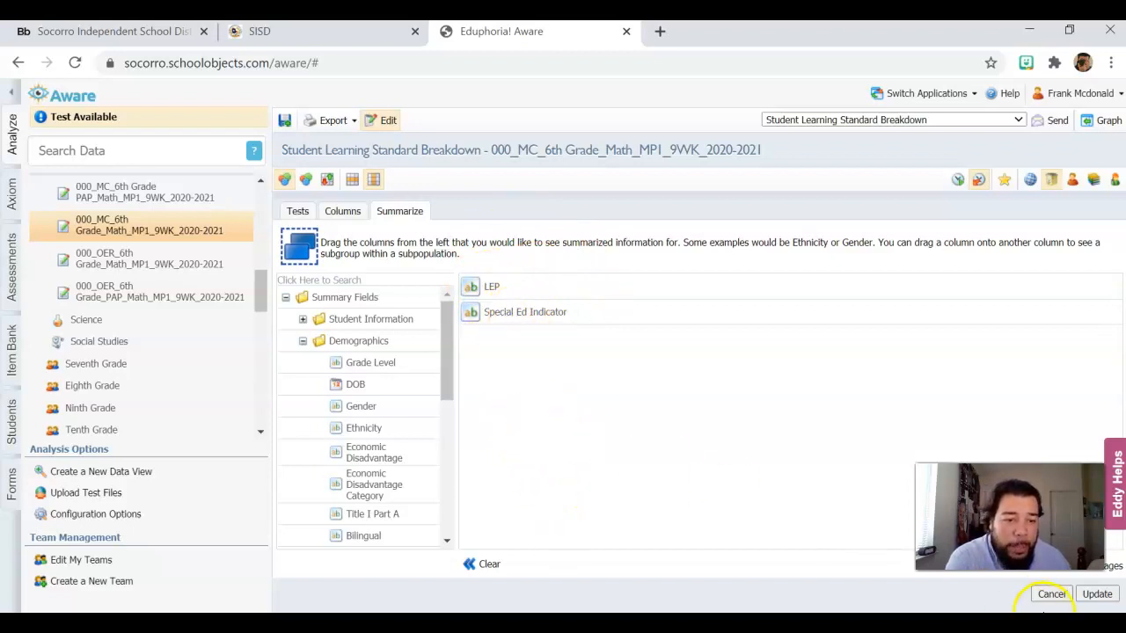
left_click(1096, 594)
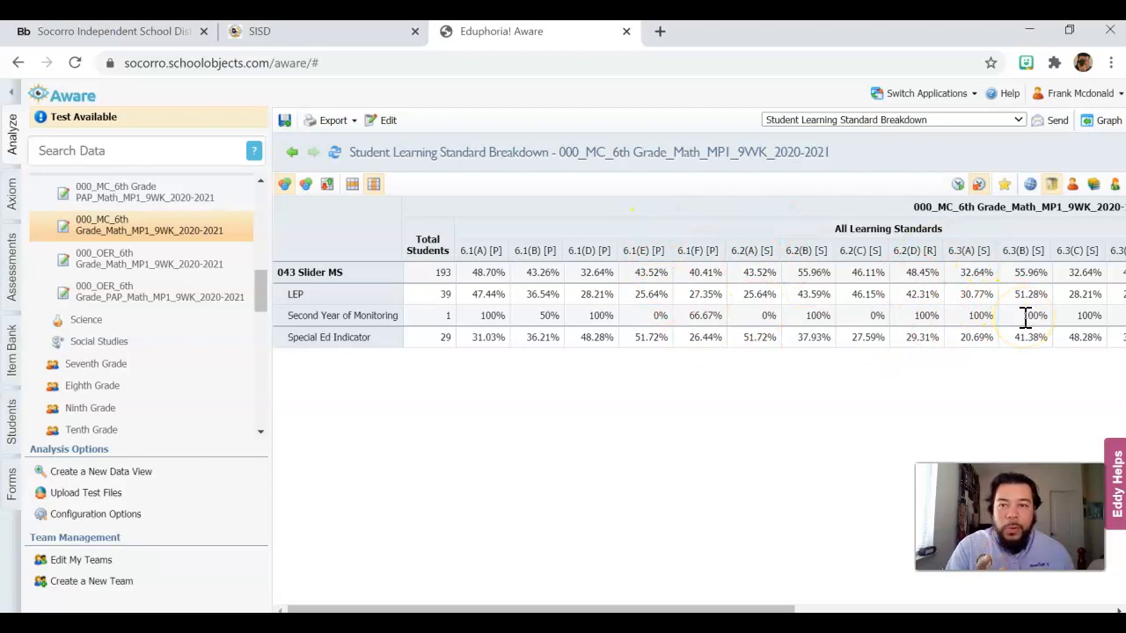
Step: Reopen the data view for editing and clear all remaining summarized fields
left_click(387, 122)
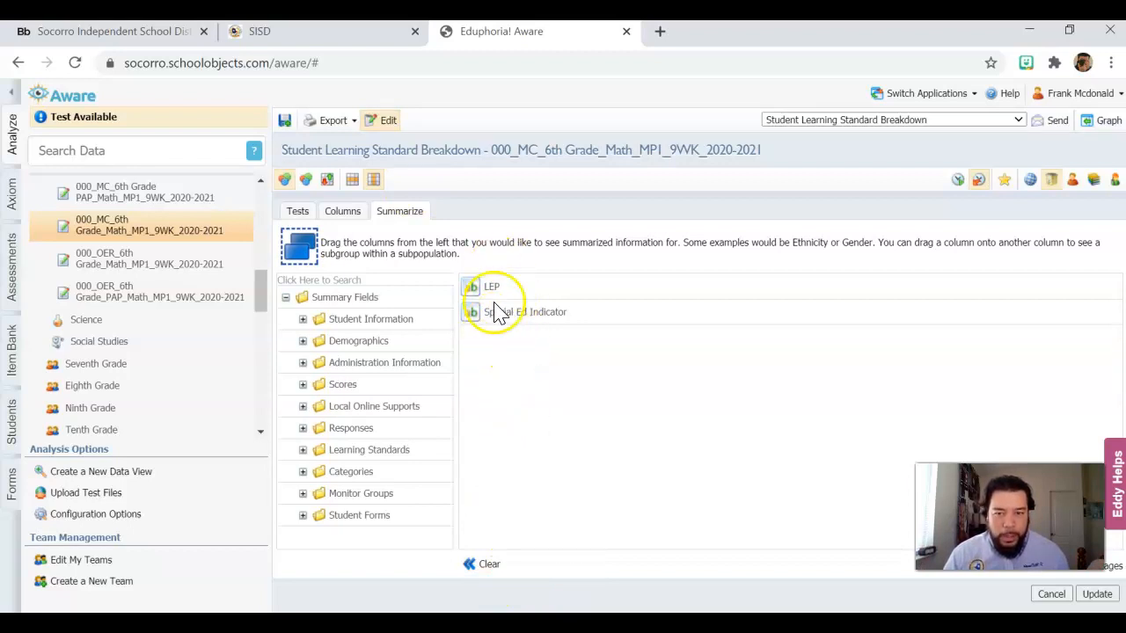
left_click(490, 568)
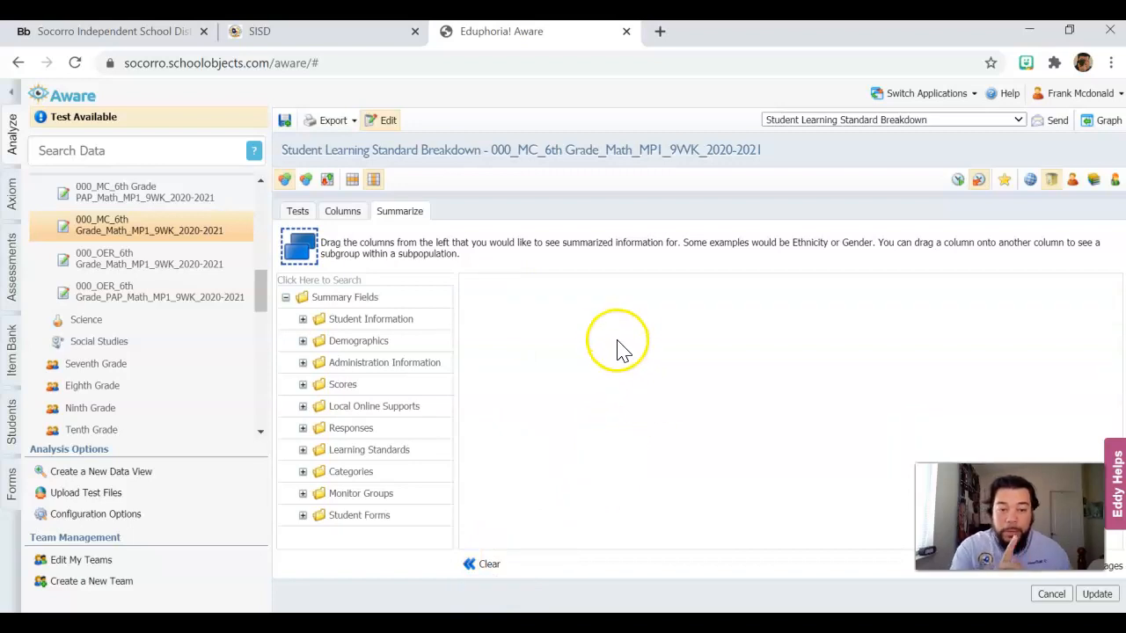
Step: Add the Current Instructor and Current Period columns from Student Information and update the data view
left_click(341, 215)
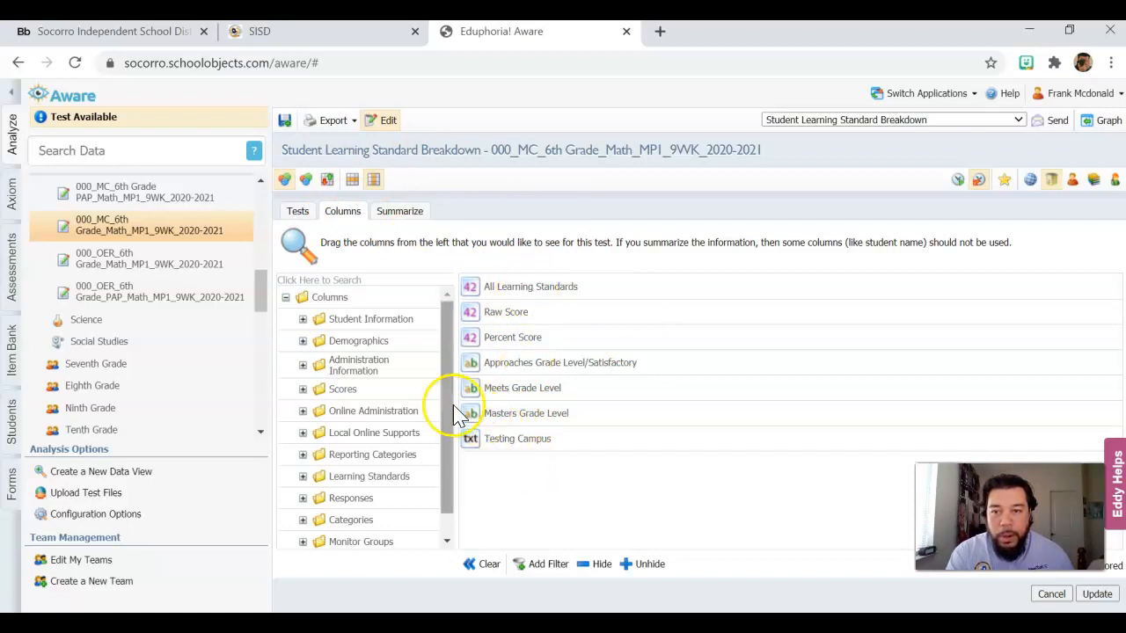
left_click(304, 320)
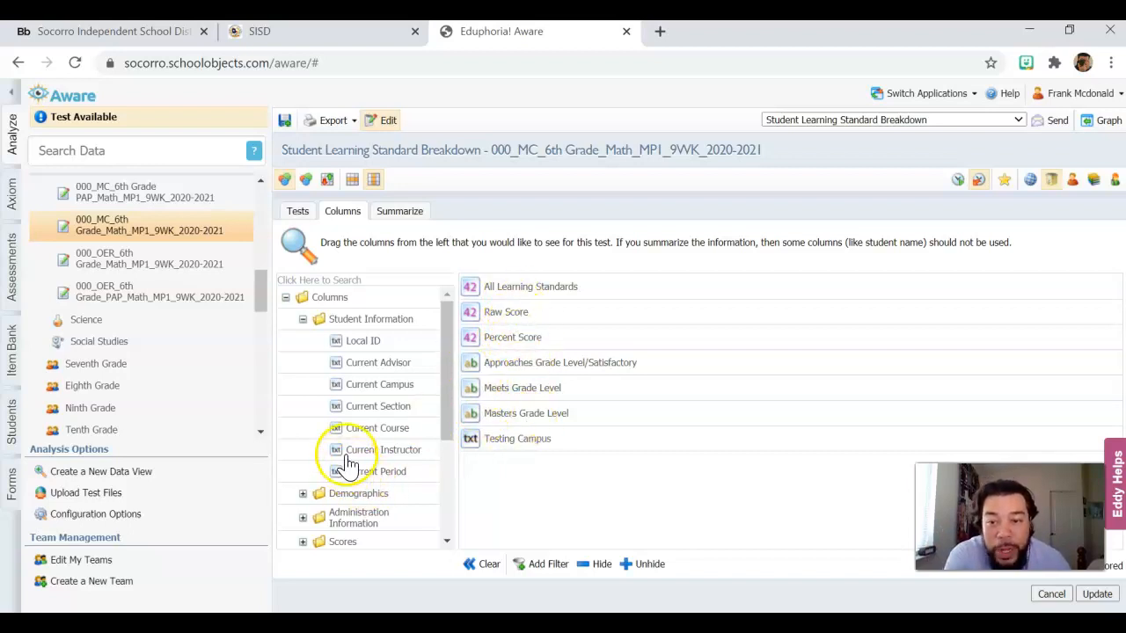
left_click_drag(336, 450, 489, 471)
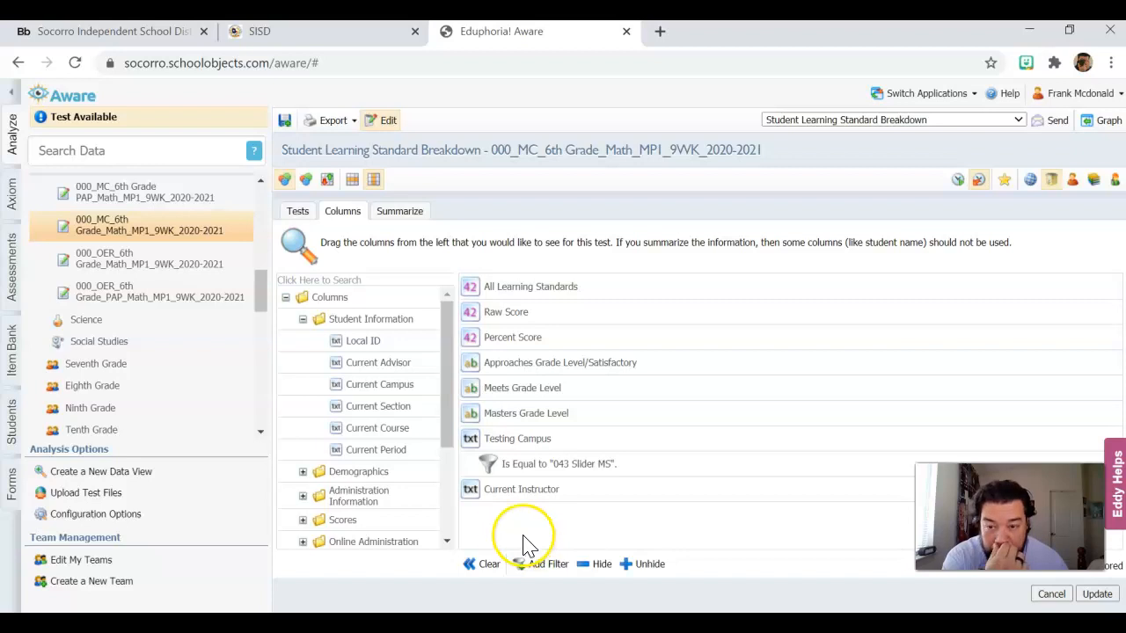
left_click_drag(335, 449, 490, 524)
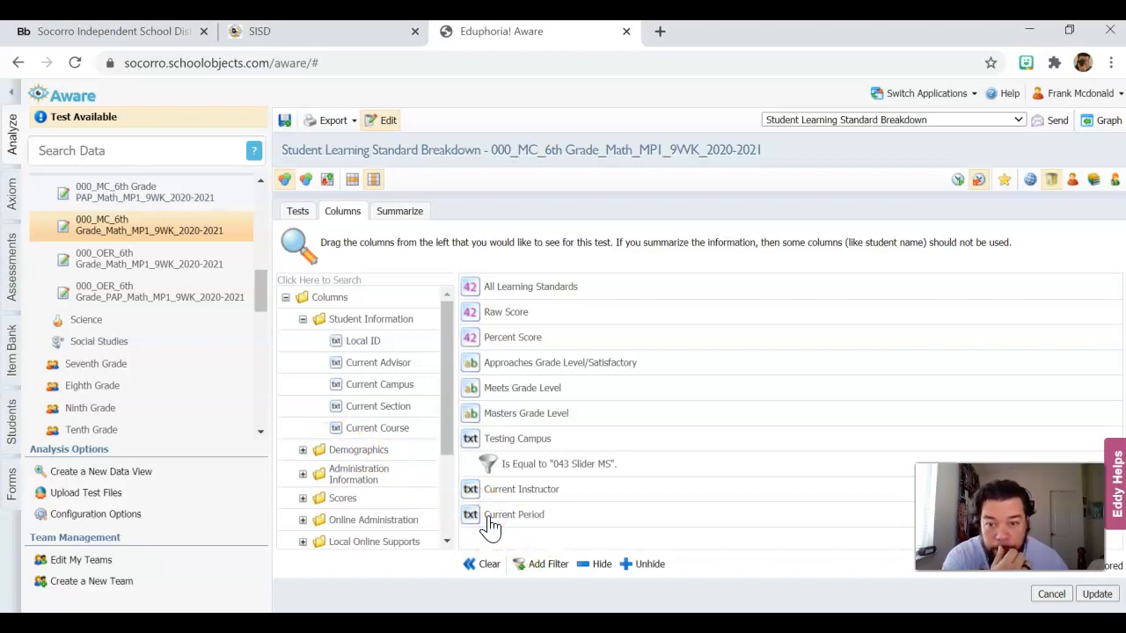
left_click(1106, 598)
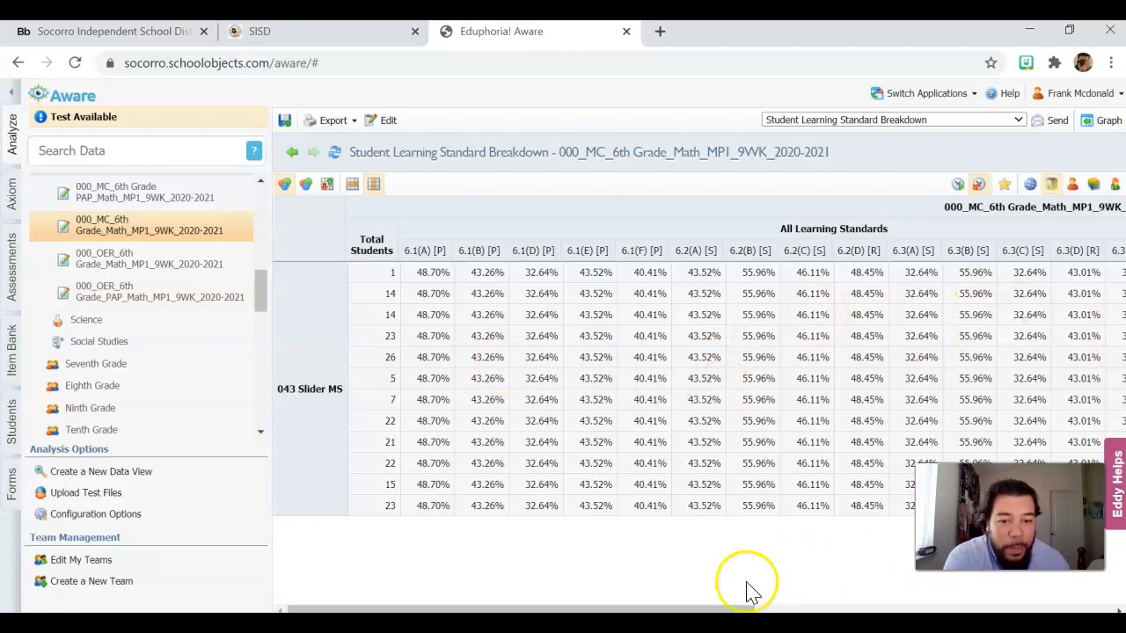
Step: Break the data view down by individual student and review the Current Instructor and Current Period columns for all rows
left_click_drag(721, 607, 1116, 599)
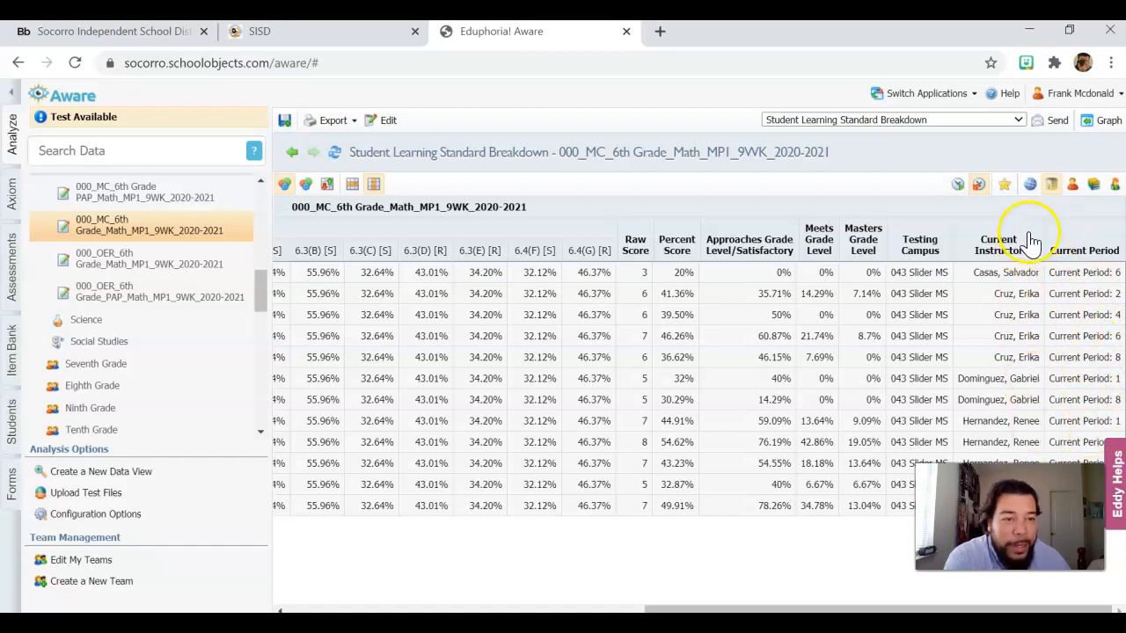
left_click(1115, 189)
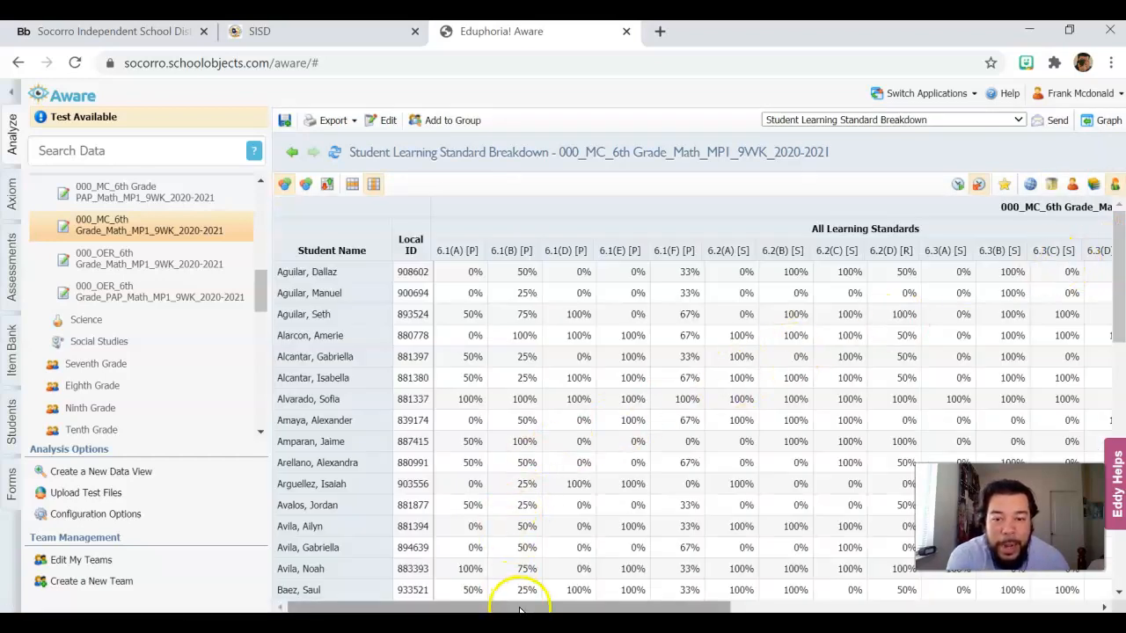
left_click_drag(519, 610, 934, 607)
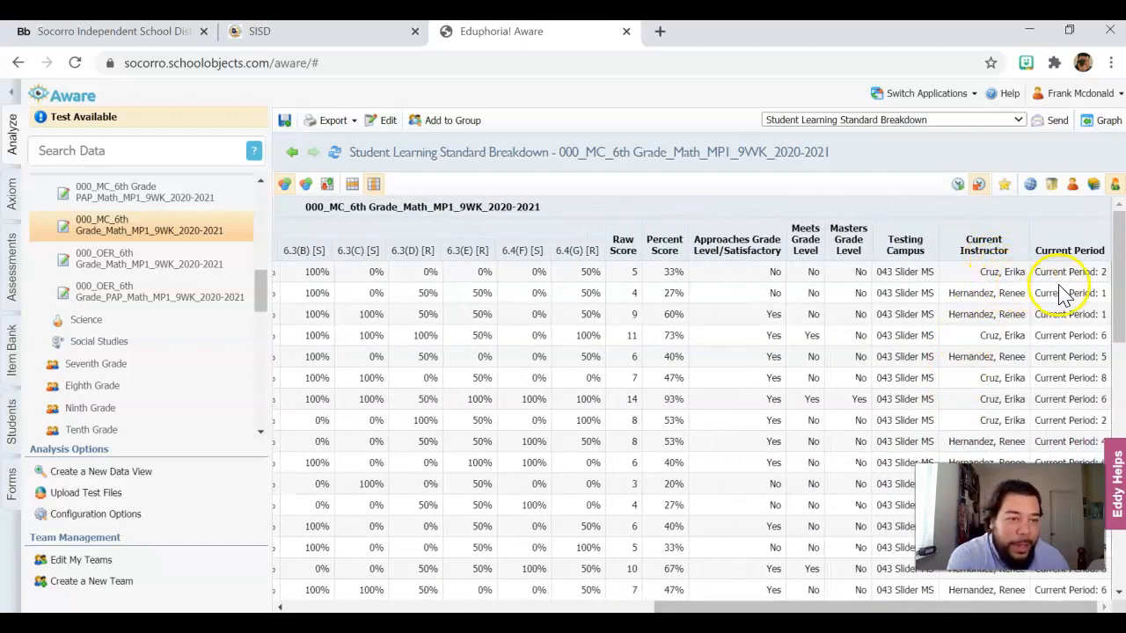
scroll(1022, 396, "down", 5)
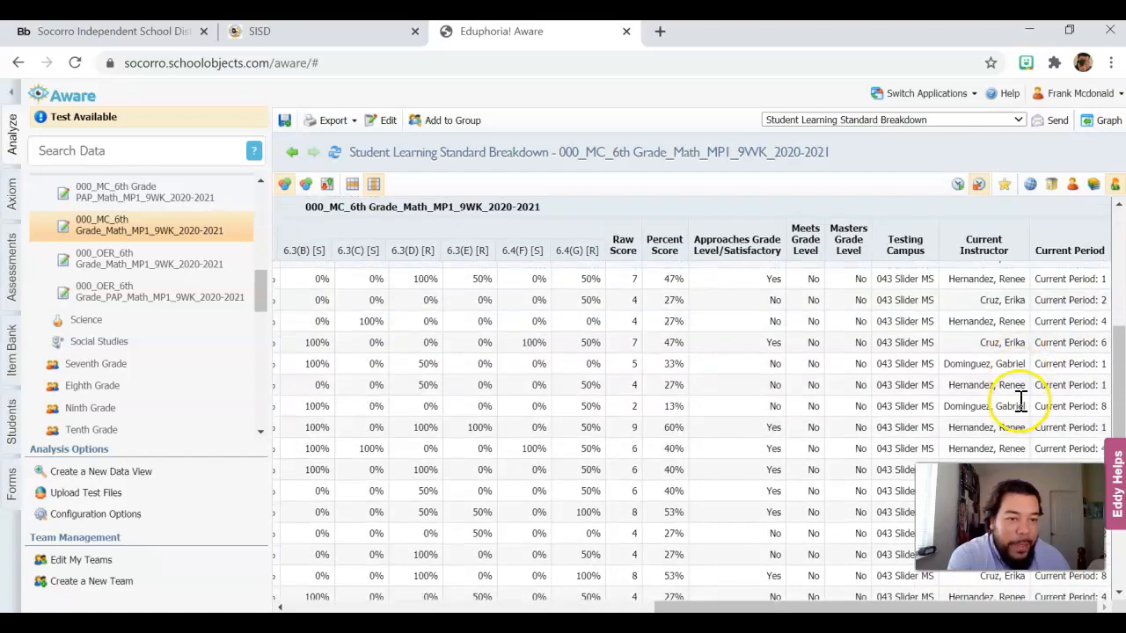
scroll(1020, 400, "down", 5)
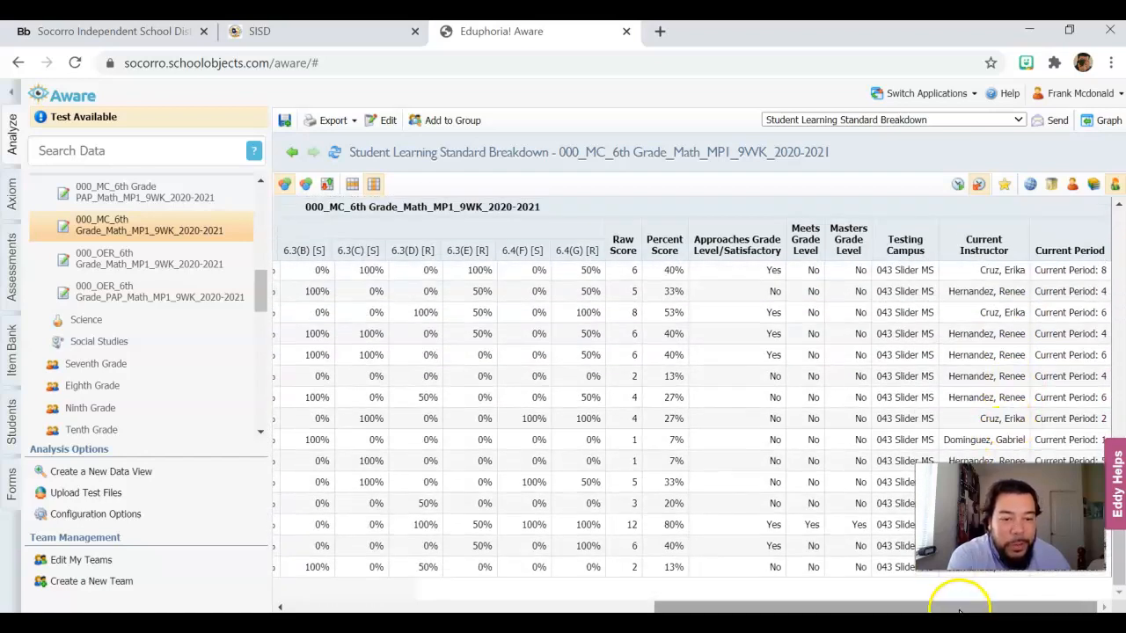
mouse_move(972, 609)
left_mouse_down()
mouse_move(673, 590)
mouse_move(985, 609)
left_mouse_up()
scroll(1033, 378, "up", 10)
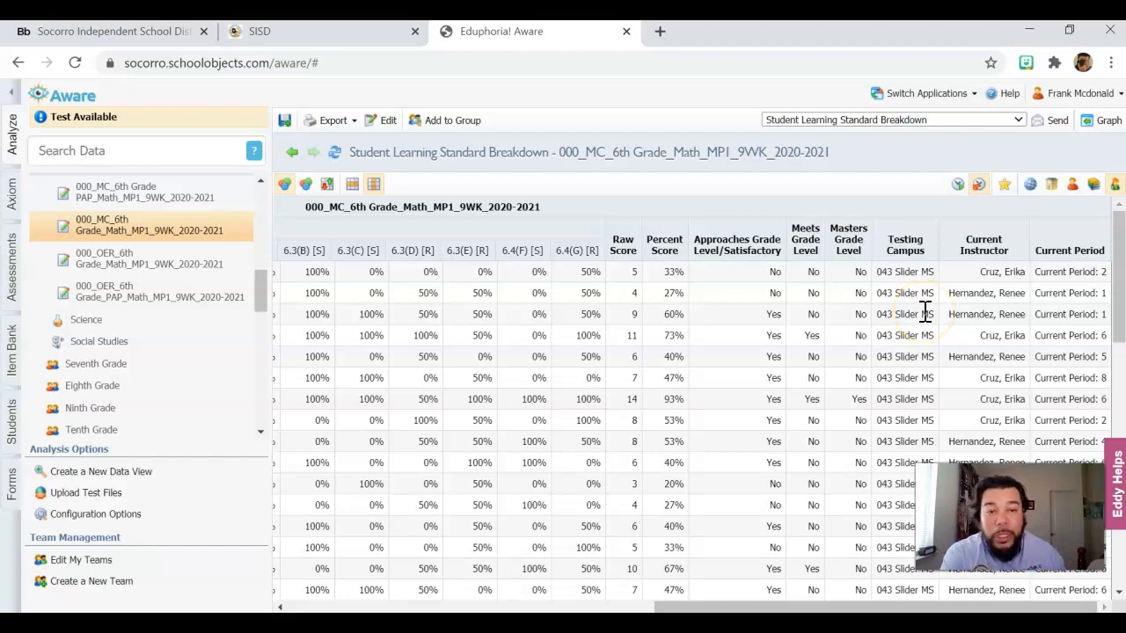
Step: Export the student-level view to Excel and open the downloaded file ExportView (26).xlsx
left_click(354, 126)
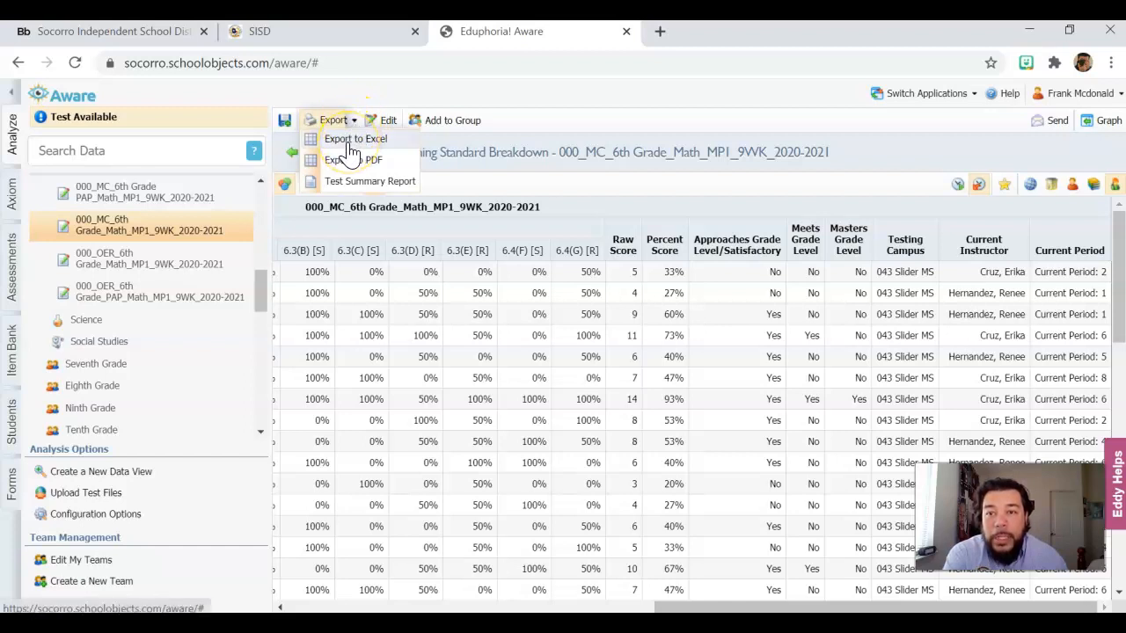
left_click(350, 140)
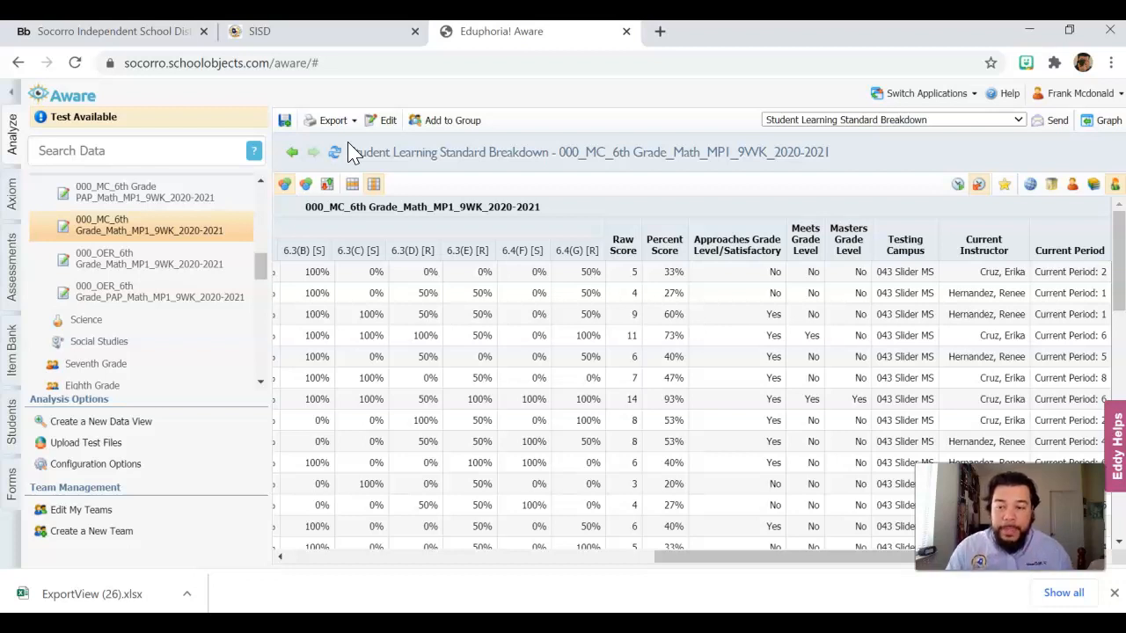
left_click(99, 602)
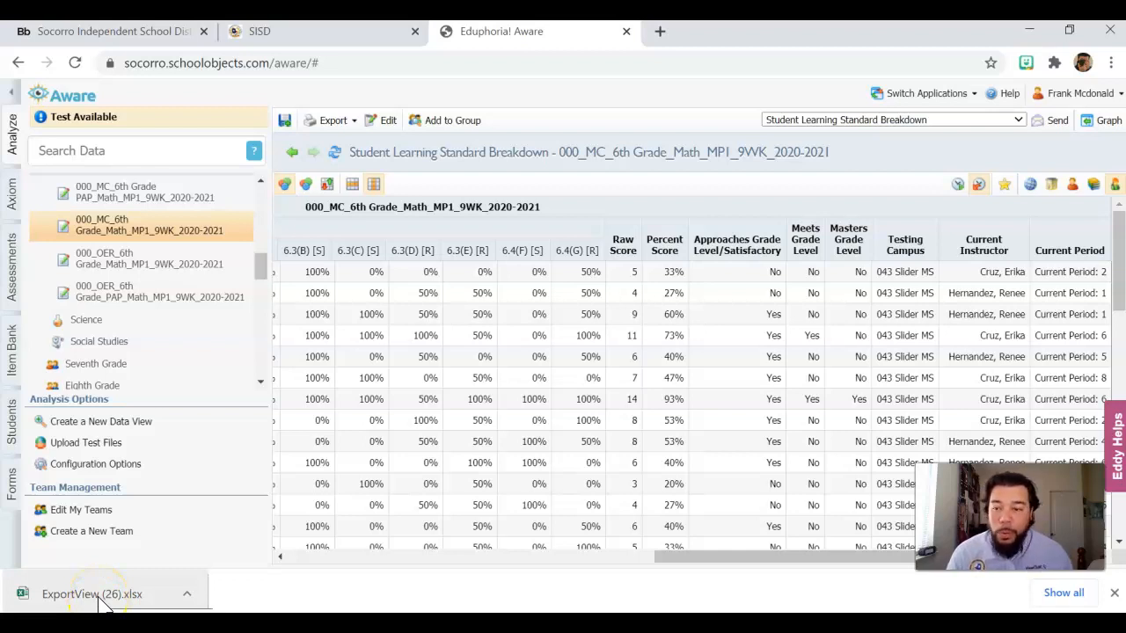
left_click(100, 600)
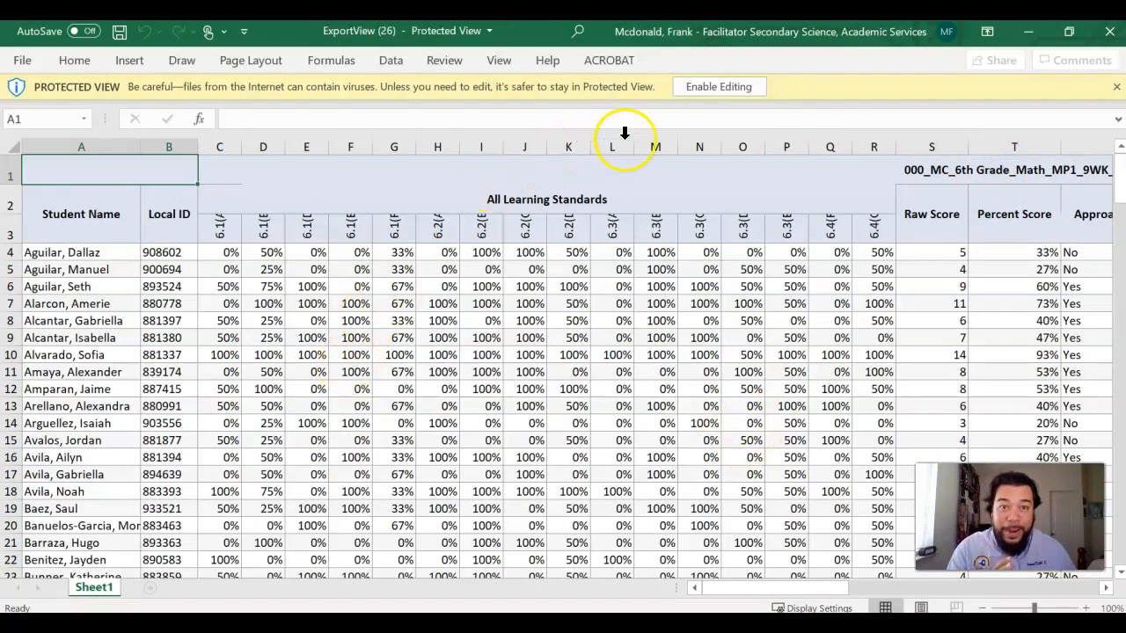
Step: Enable editing in the exported workbook and autofit the height of row 3 to its learning standard headers
left_click(717, 87)
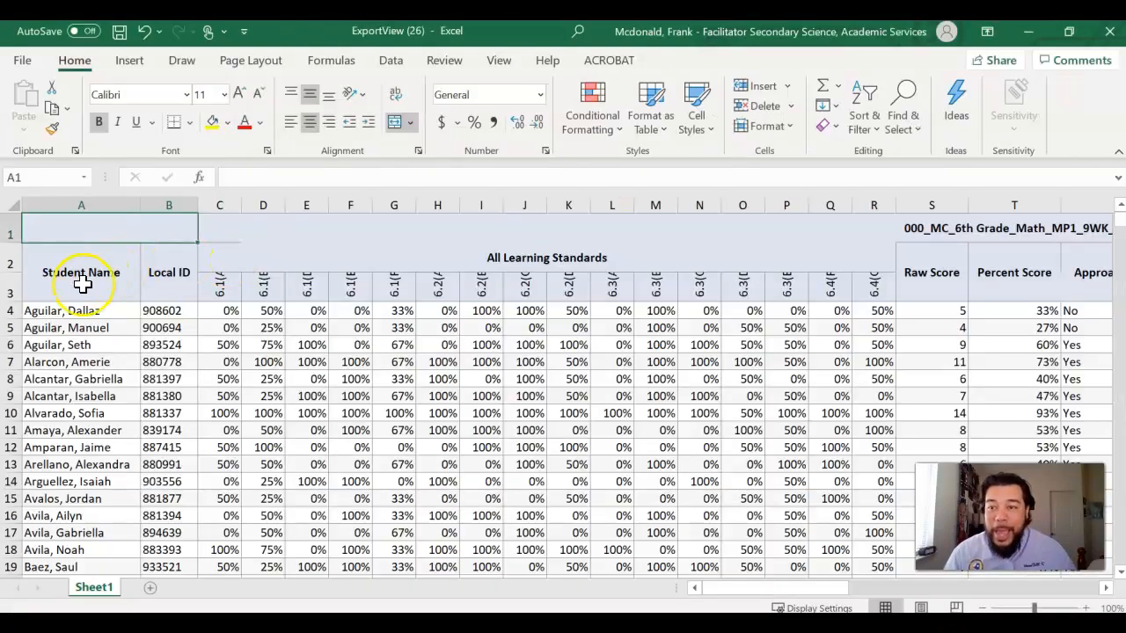
double_click(12, 303)
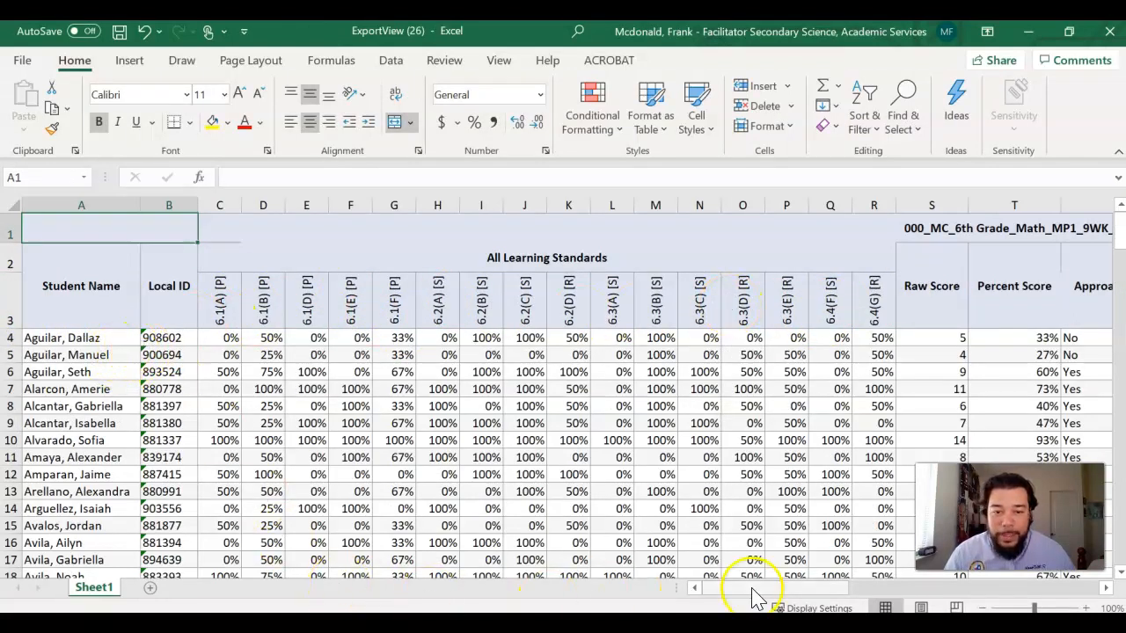
Step: Examine the exported score, grade-level, Current Instructor and Current Period columns across the student rows
left_click_drag(754, 591, 794, 591)
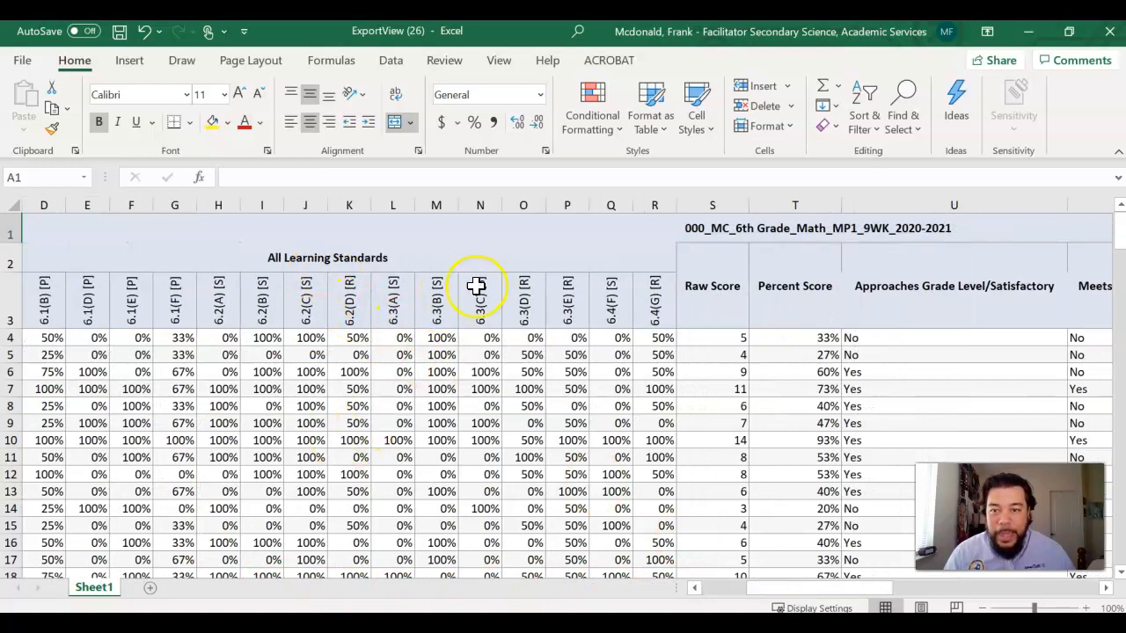
left_click_drag(829, 590, 987, 595)
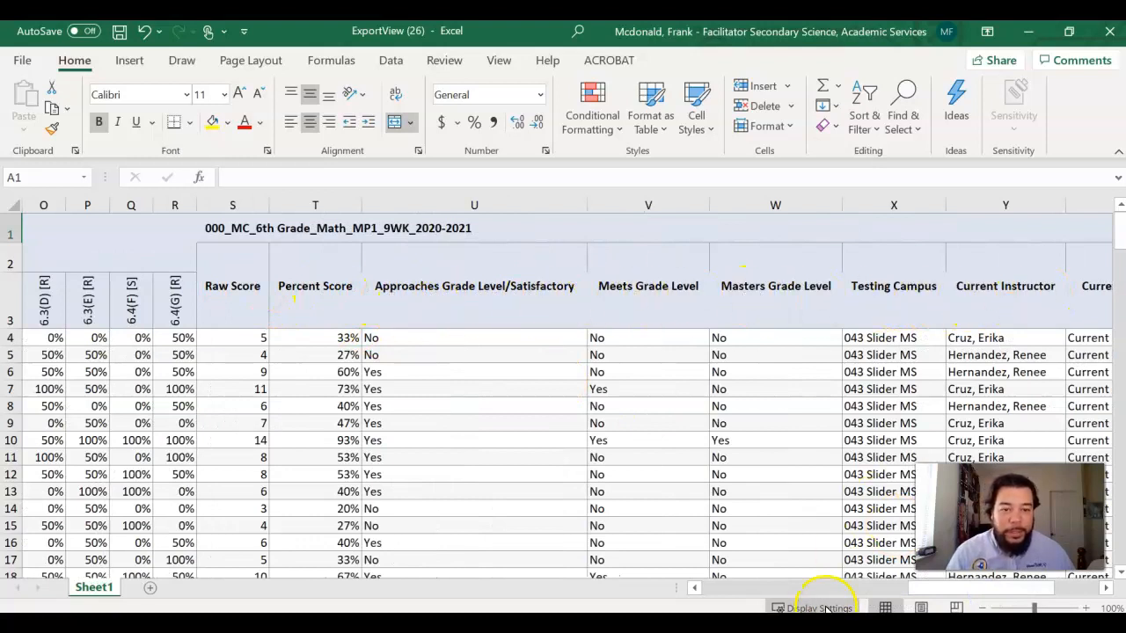
left_click_drag(937, 597, 963, 595)
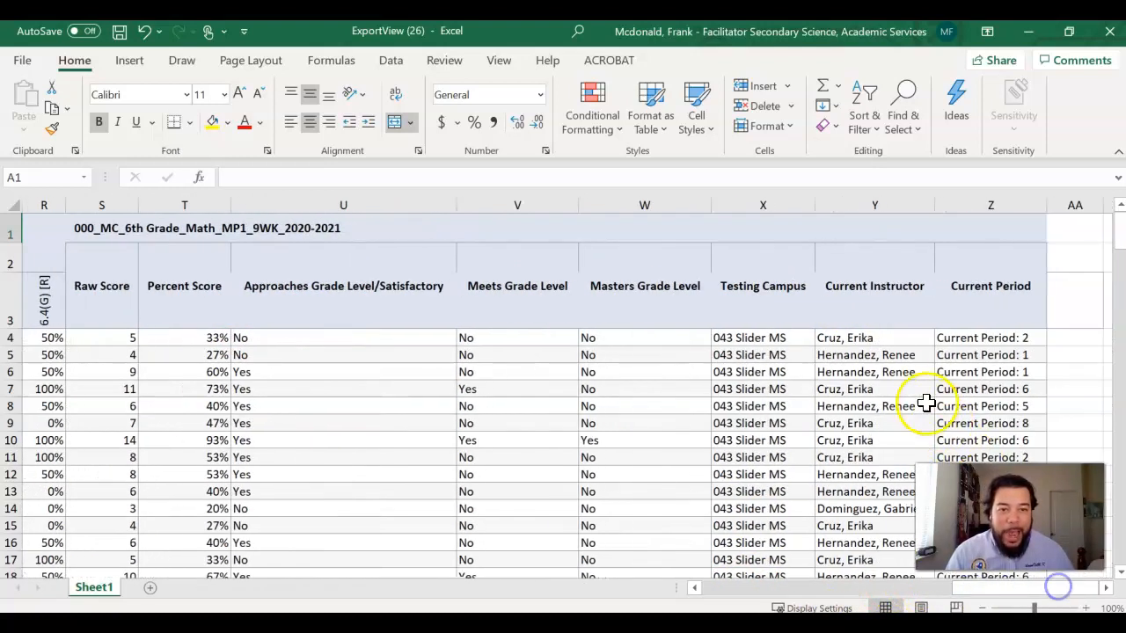
scroll(857, 407, "down", 20)
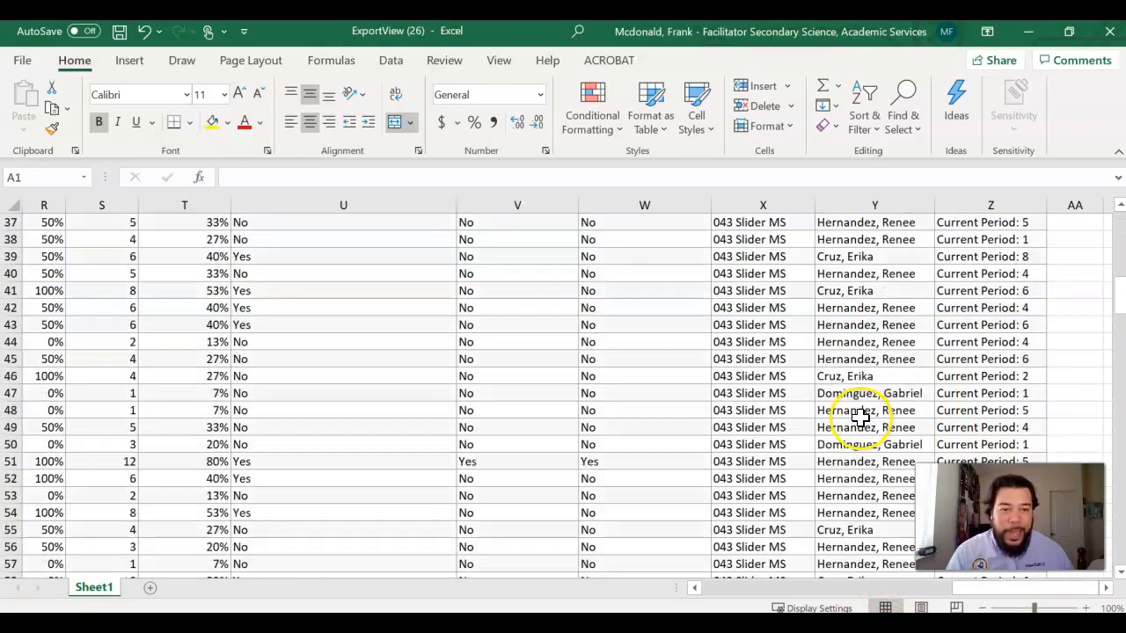
scroll(860, 435, "down", 20)
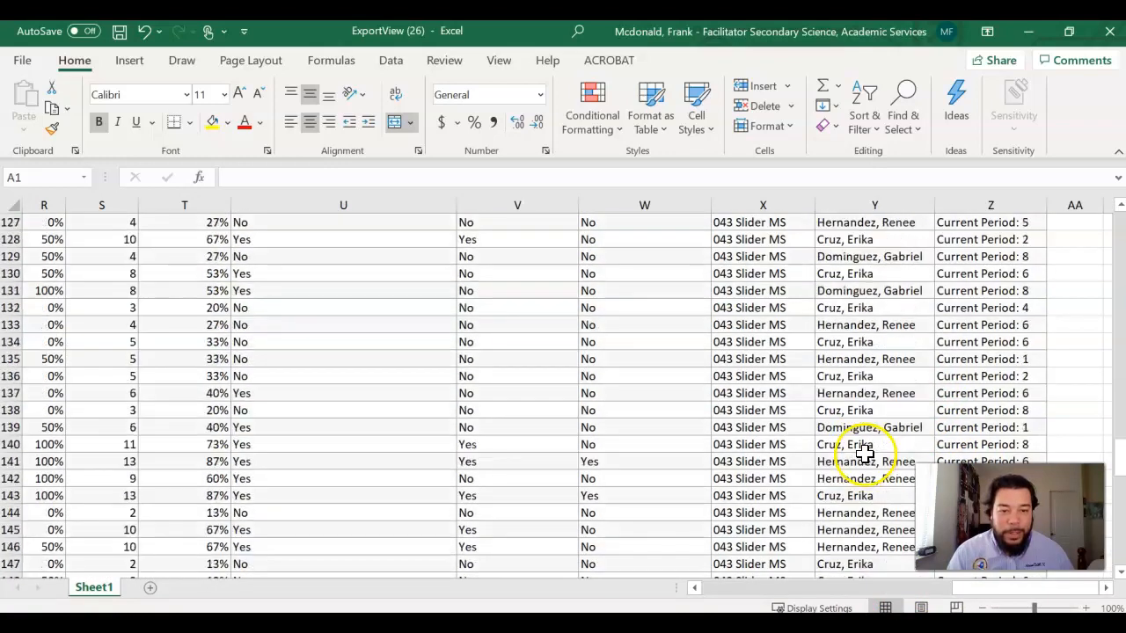
scroll(875, 437, "up", 9)
scroll(875, 437, "up", 20)
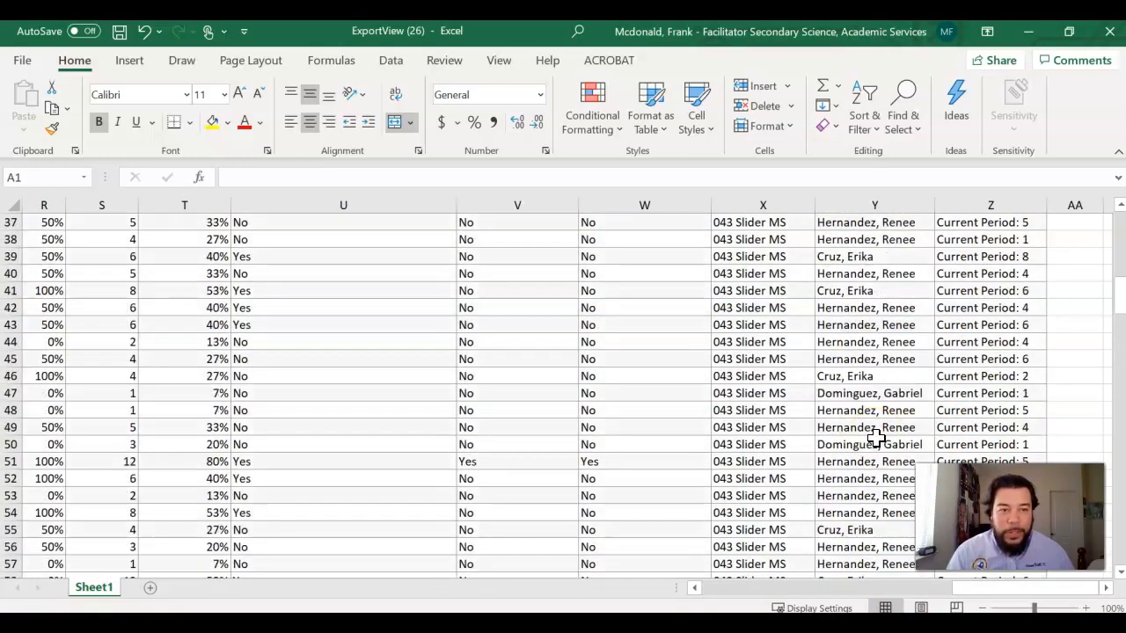